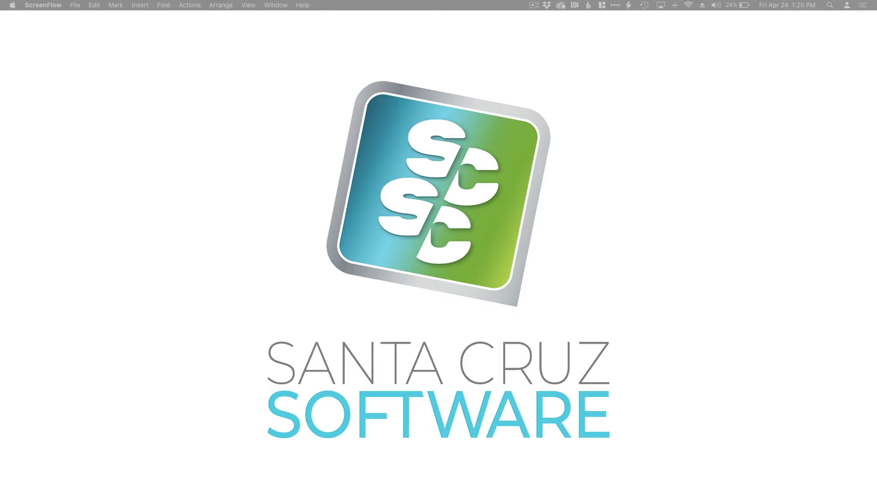
Sign in to Experience Manager and browse Assets > Files > Marcom Services > C21.
{"action": "key", "text": "super+Tab"}
{"action": "key", "text": "super+Tab"}
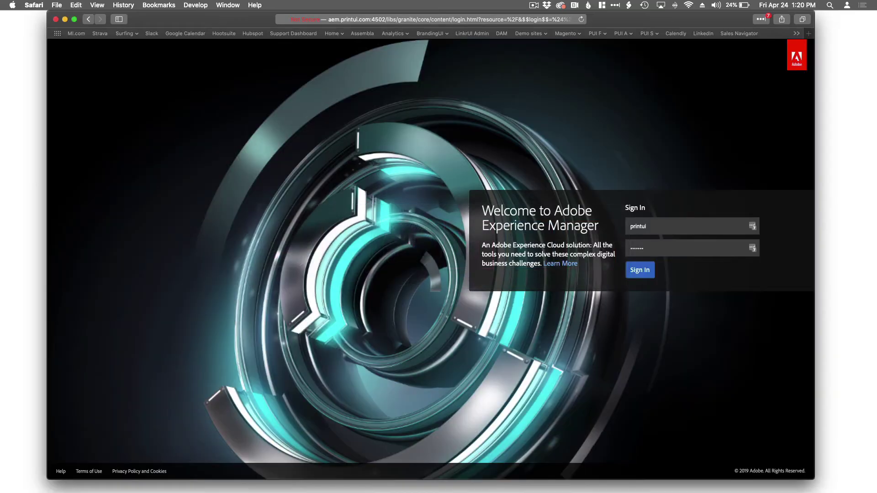
{"action": "left_click", "coordinate": [636, 272]}
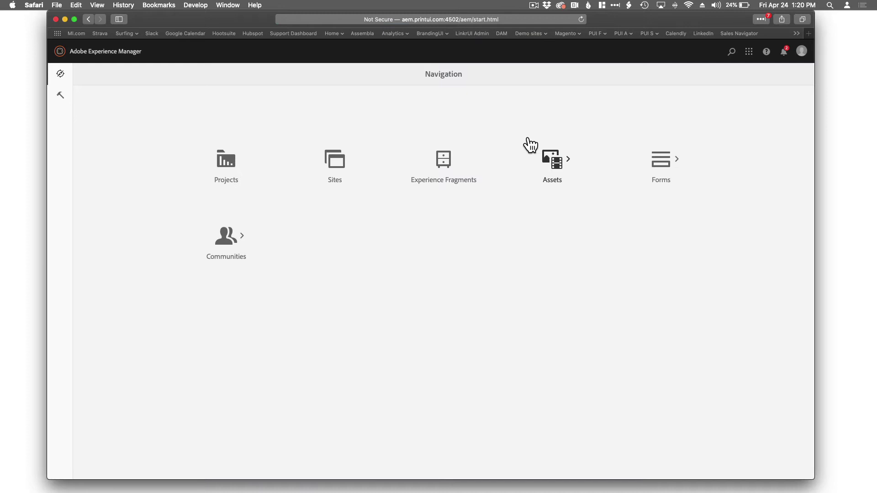
{"action": "left_click", "coordinate": [554, 165]}
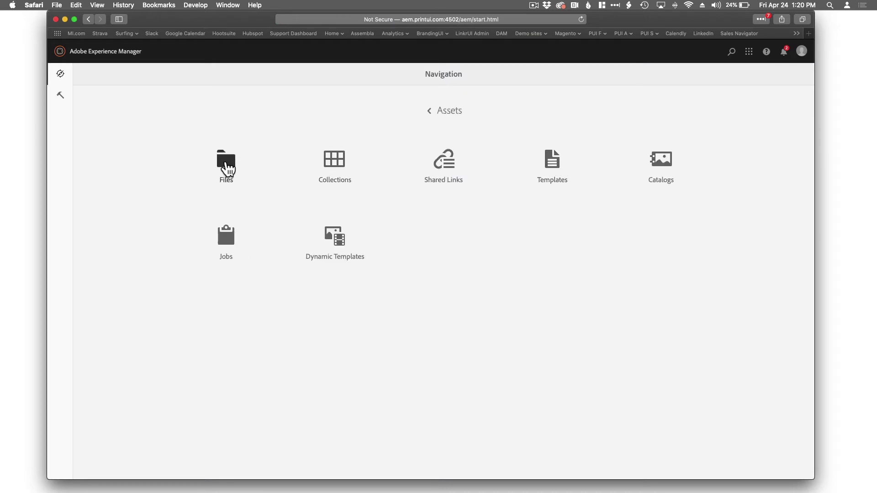
{"action": "left_click", "coordinate": [226, 164]}
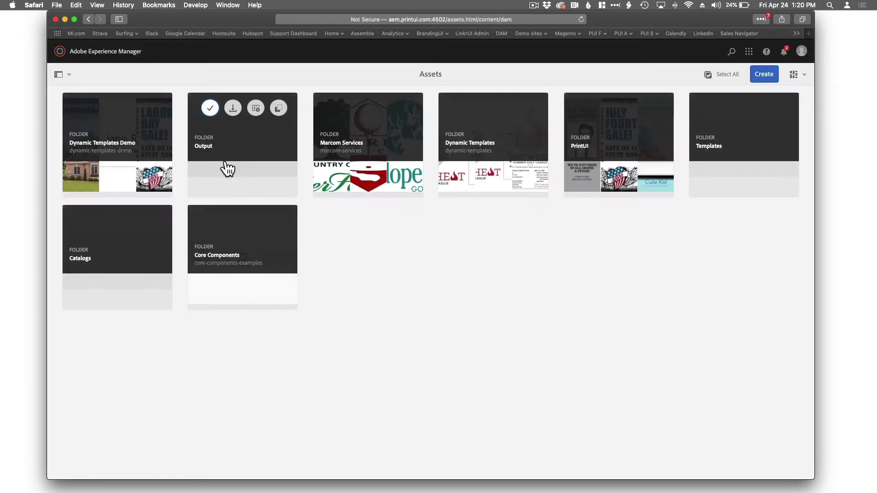
{"action": "left_click", "coordinate": [394, 147]}
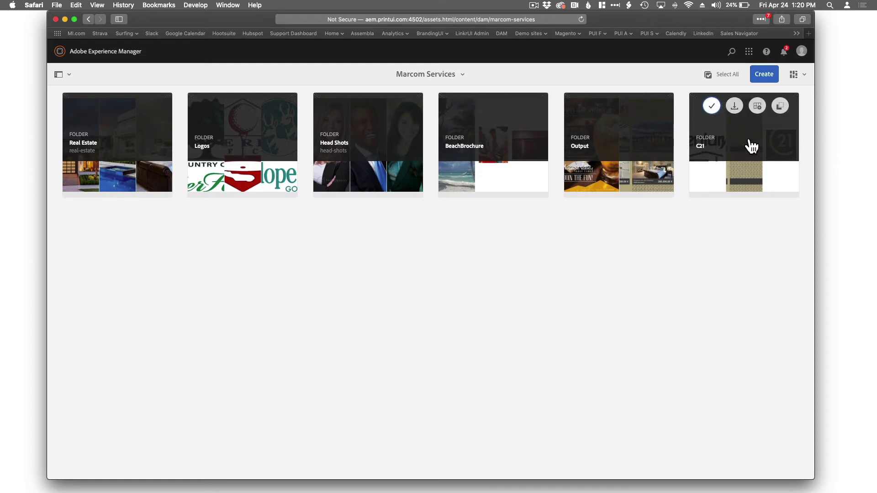
{"action": "left_click", "coordinate": [751, 145]}
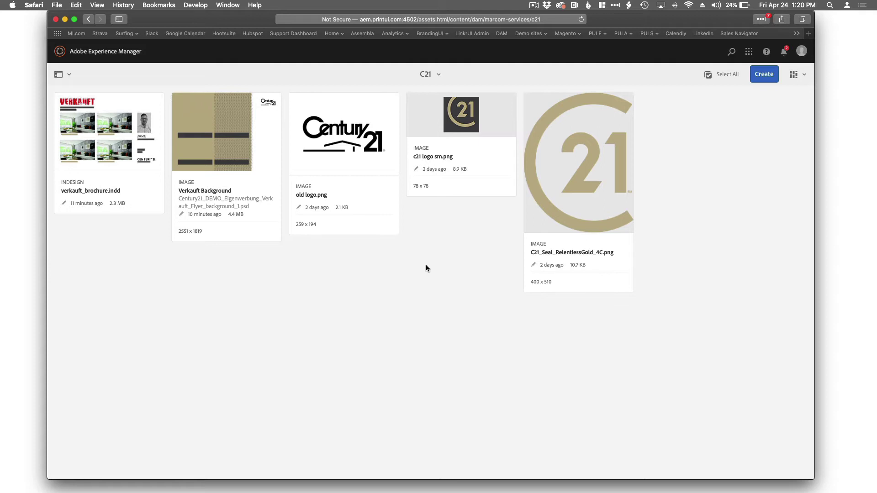
{"action": "key", "text": "super+Tab"}
{"action": "key", "text": "super+Tab"}
{"action": "key", "text": "super+Tab"}
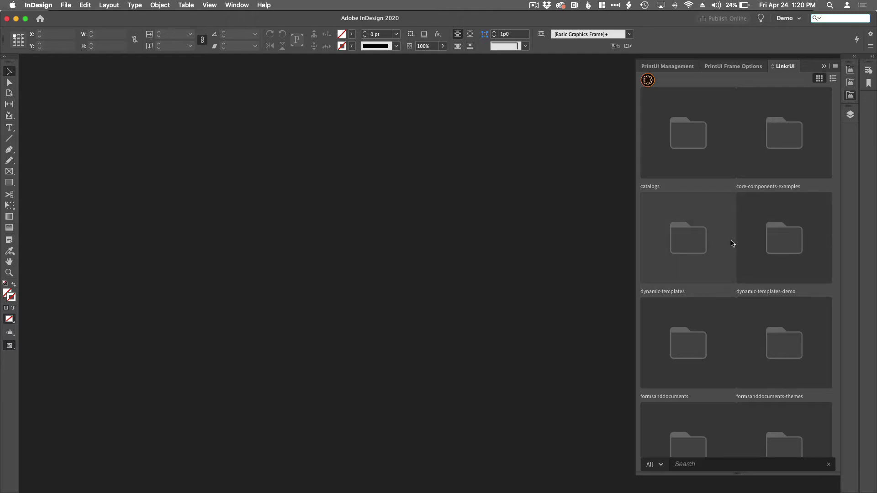
In InDesign's LinkrUI panel, open marcom-services > c21 to reveal verkauft_brochure.indd.
{"action": "scroll", "coordinate": [733, 243], "scroll_direction": "down", "scroll_amount": 6}
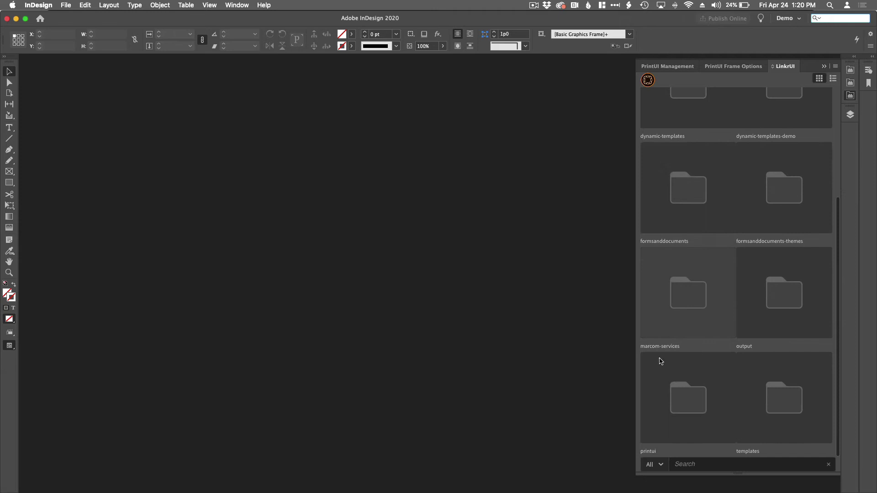
{"action": "double_click", "coordinate": [689, 294]}
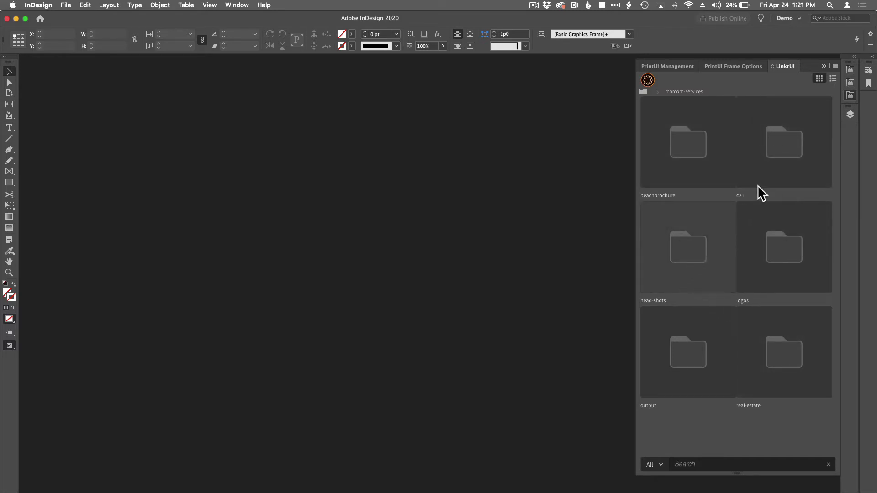
{"action": "double_click", "coordinate": [784, 145]}
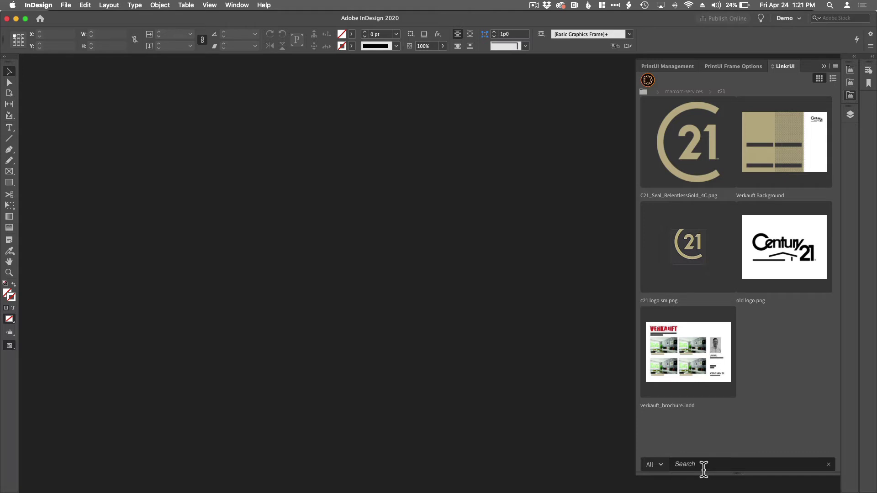
{"action": "mouse_move", "coordinate": [711, 333]}
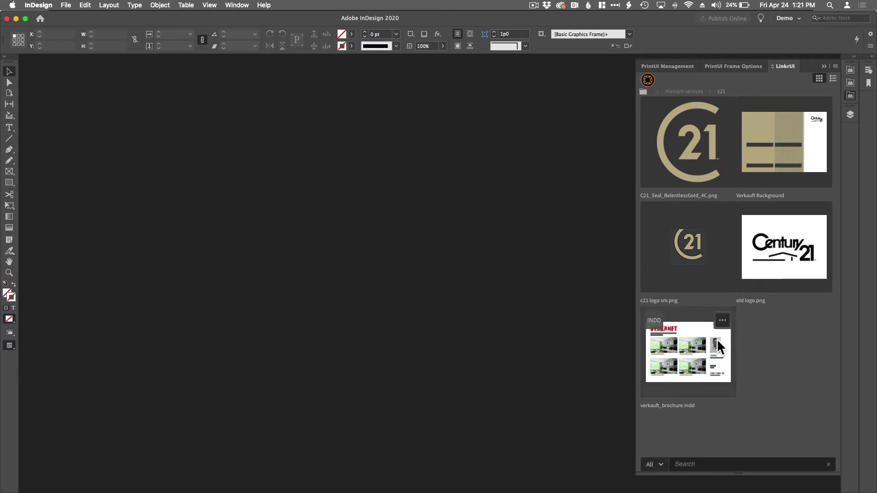
Open verkauft_brochure.indd from LinkrUI and place the Verkauft Background on its page.
{"action": "left_click", "coordinate": [722, 321]}
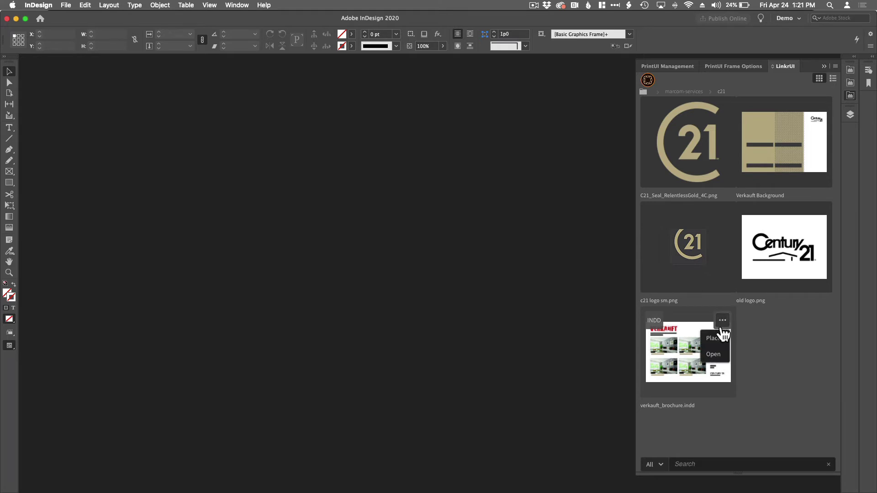
{"action": "left_click", "coordinate": [711, 355]}
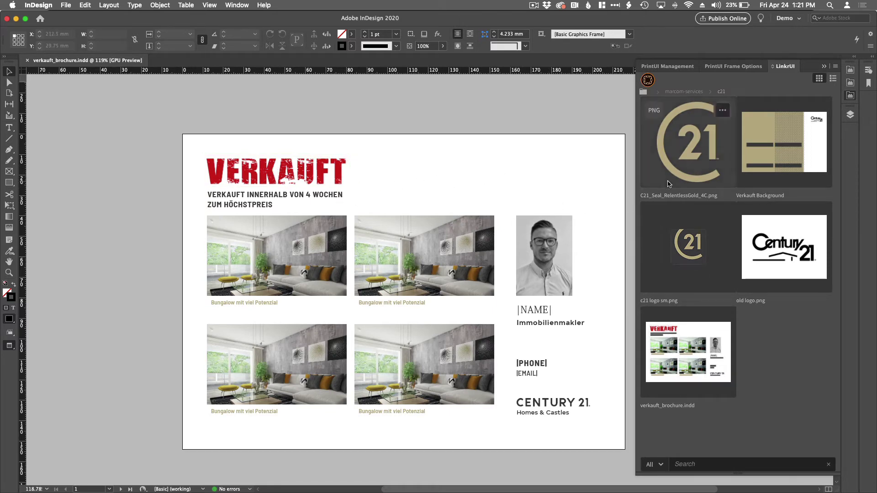
{"action": "mouse_move", "coordinate": [820, 137]}
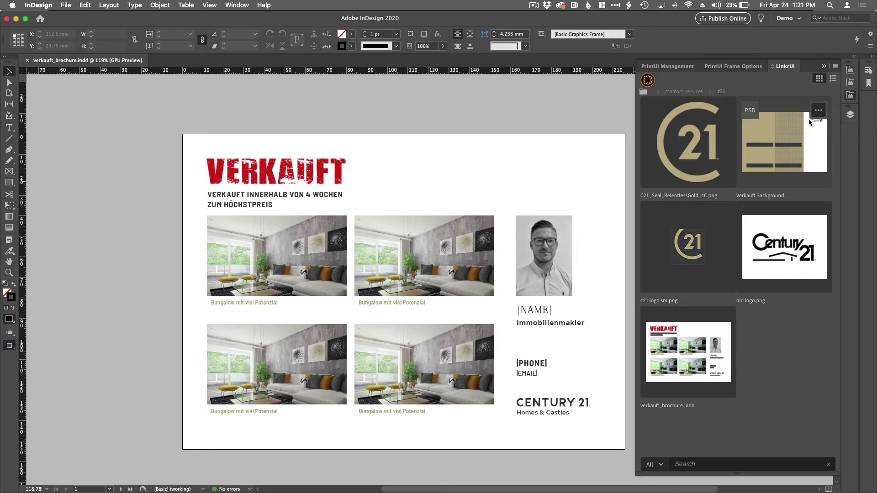
{"action": "left_click", "coordinate": [818, 111]}
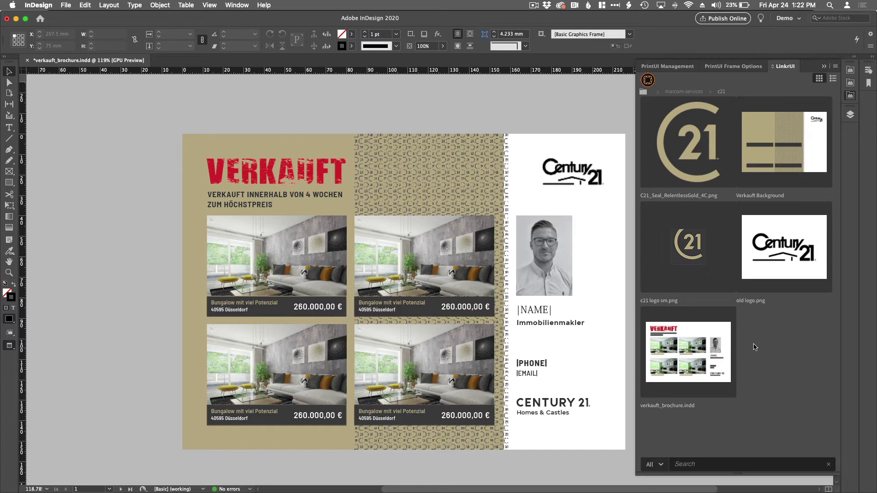
Save the brochure and push it to the c21 asset folder with LinkrUI's Update.
{"action": "key", "text": "super+s"}
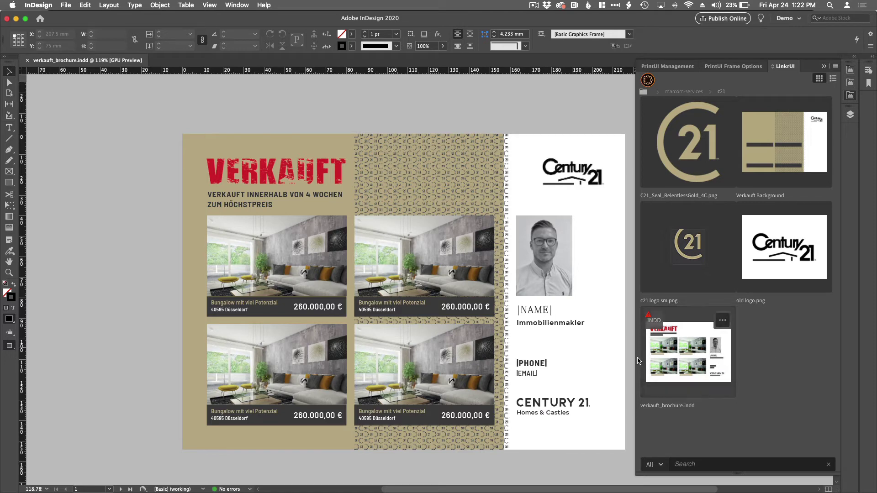
{"action": "mouse_move", "coordinate": [649, 321]}
{"action": "left_click", "coordinate": [722, 321]}
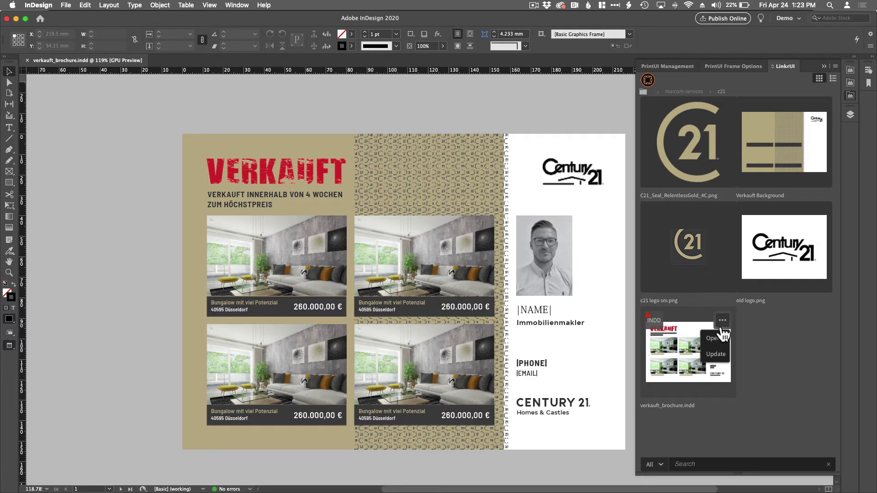
{"action": "left_click", "coordinate": [716, 355]}
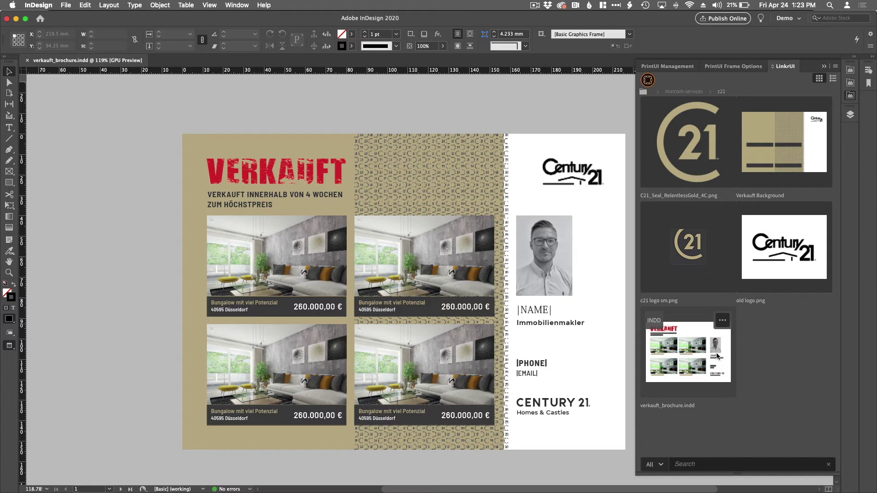
{"action": "key", "text": "super+Tab"}
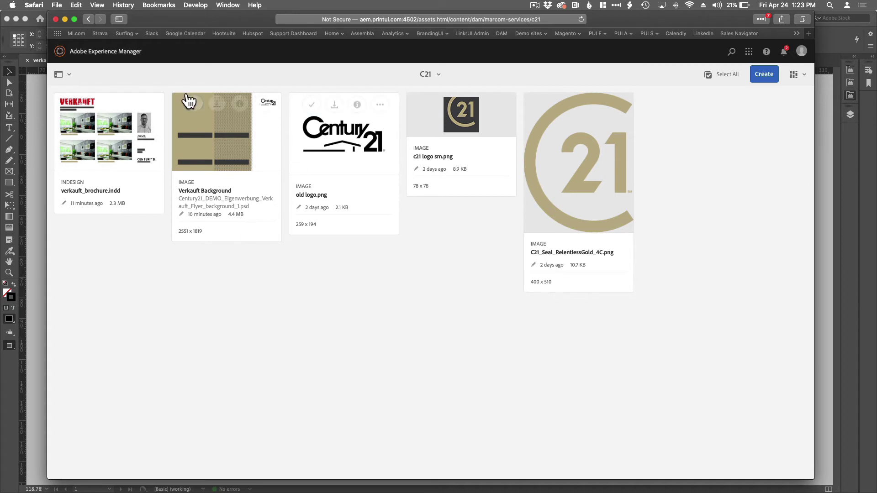
Reload the AEM C21 folder and confirm the brochure card shows the gold background.
{"action": "mouse_move", "coordinate": [127, 114]}
{"action": "left_click", "coordinate": [581, 20]}
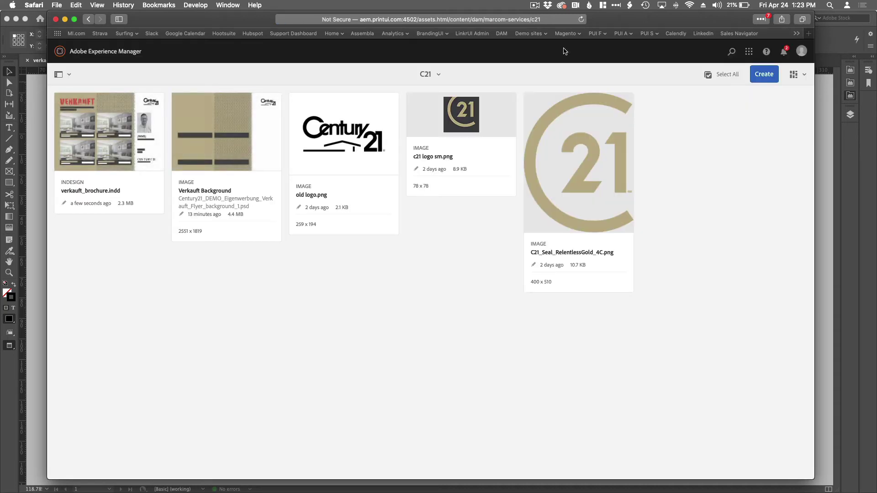
{"action": "mouse_move", "coordinate": [146, 198]}
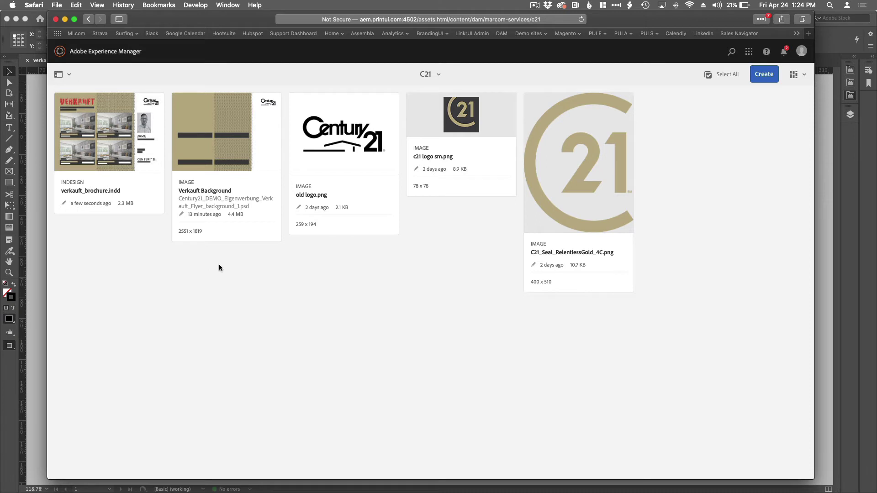
{"action": "mouse_move", "coordinate": [215, 239]}
{"action": "key", "text": "super+Tab"}
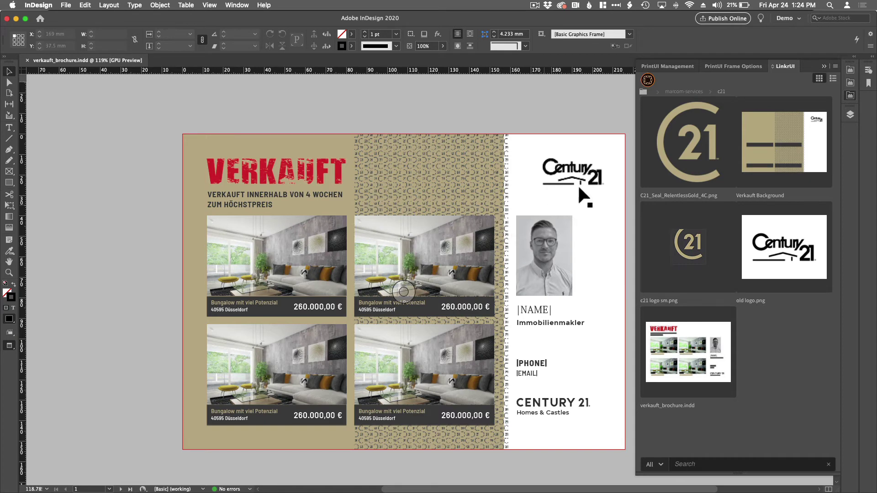
Refresh the c21 folder, close the brochure, and reopen LinkrUI via Window > Extensions.
{"action": "left_click", "coordinate": [680, 92]}
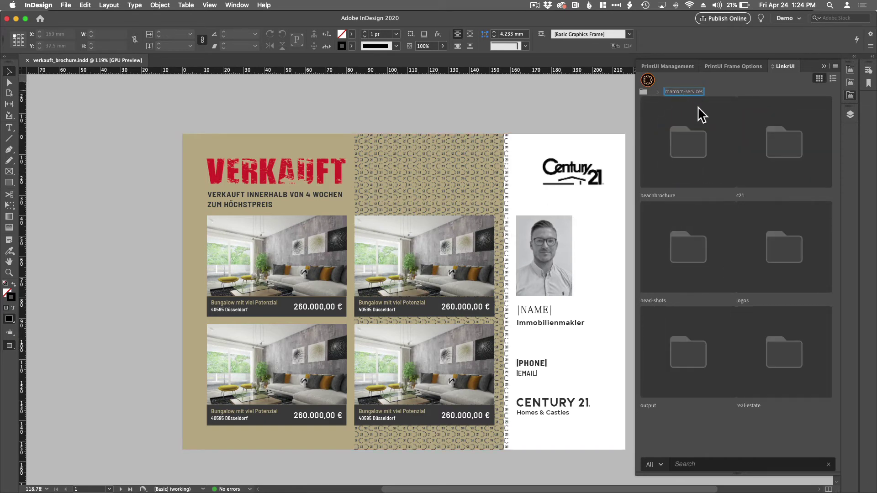
{"action": "double_click", "coordinate": [775, 139]}
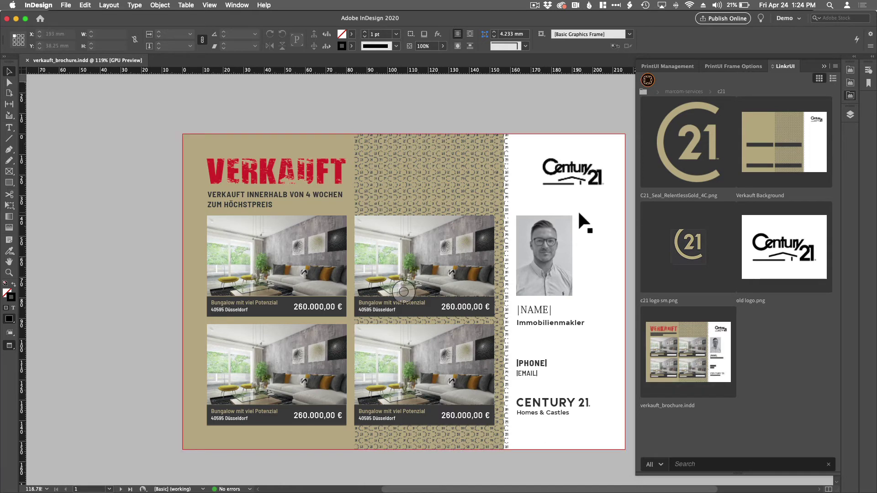
{"action": "key", "text": "super+w"}
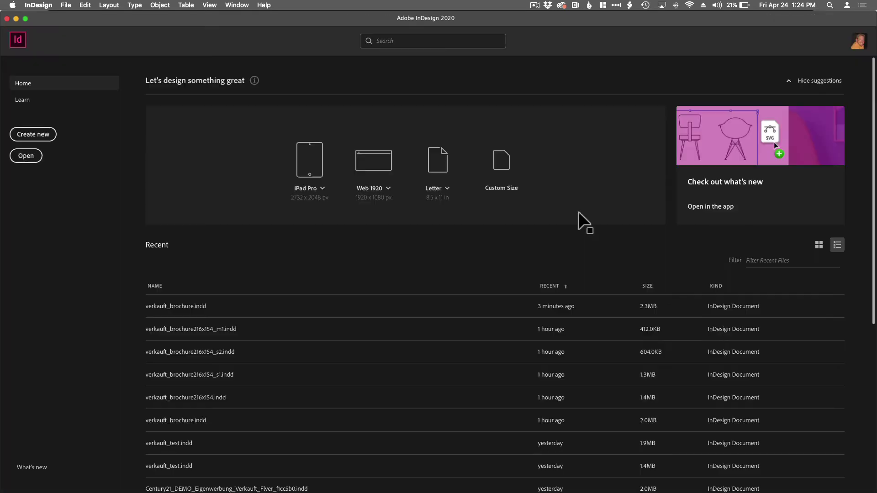
{"action": "left_click", "coordinate": [250, 5]}
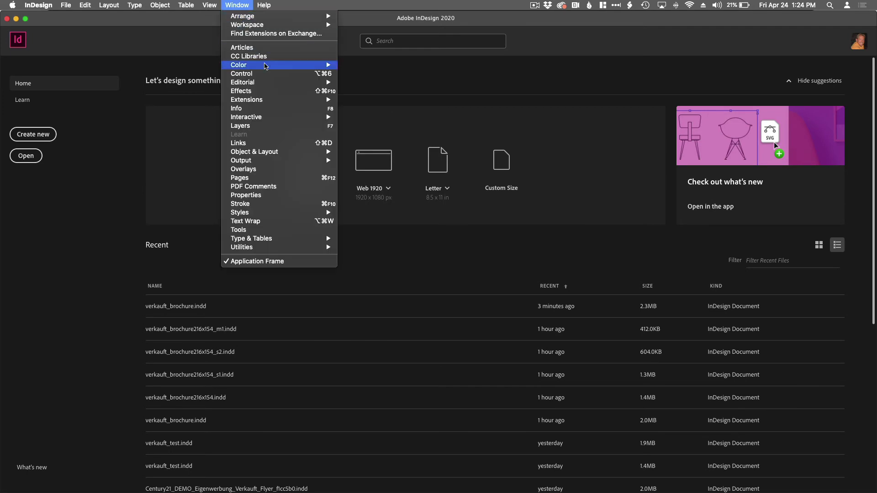
{"action": "mouse_move", "coordinate": [274, 100]}
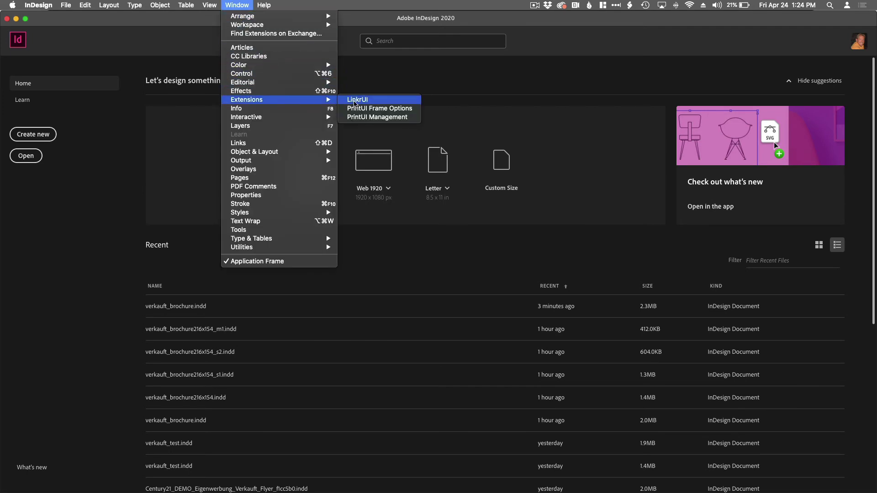
{"action": "left_click", "coordinate": [357, 99]}
{"action": "key", "text": "super+Tab"}
{"action": "key", "text": "super+Tab"}
{"action": "key", "text": "super+Tab"}
{"action": "key", "text": "super+Tab"}
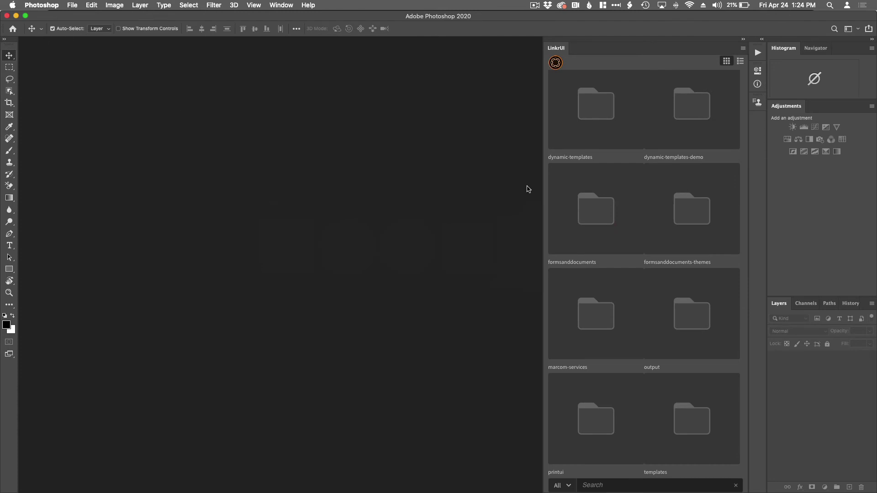
In Photoshop's LinkrUI panel, navigate to marcom-services > c21 to list the logo and background assets.
{"action": "scroll", "coordinate": [597, 311], "scroll_direction": "up", "scroll_amount": 1}
{"action": "left_click", "coordinate": [597, 311]}
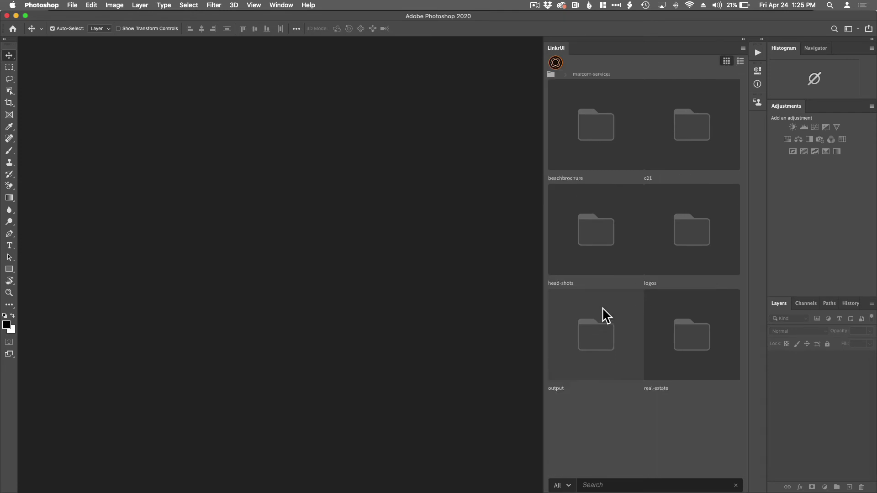
{"action": "left_click", "coordinate": [696, 125]}
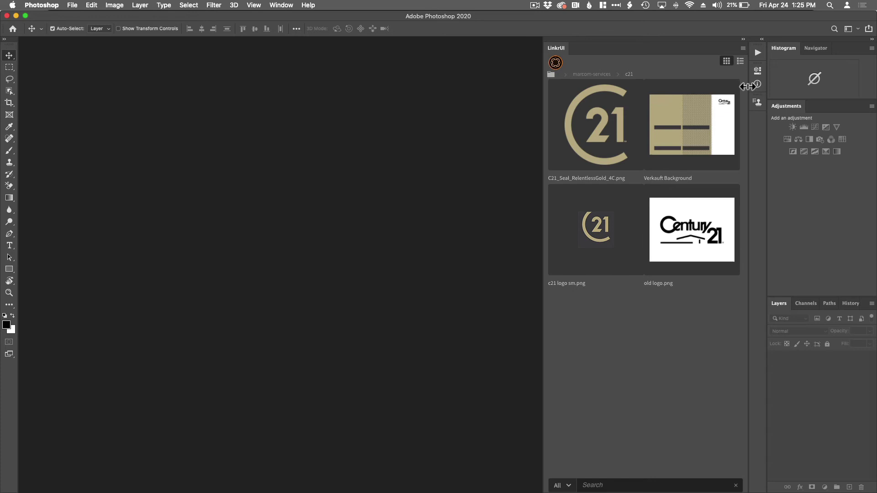
Open Verkauft Background from LinkrUI and delete its old logo.png layer.
{"action": "left_click", "coordinate": [726, 93]}
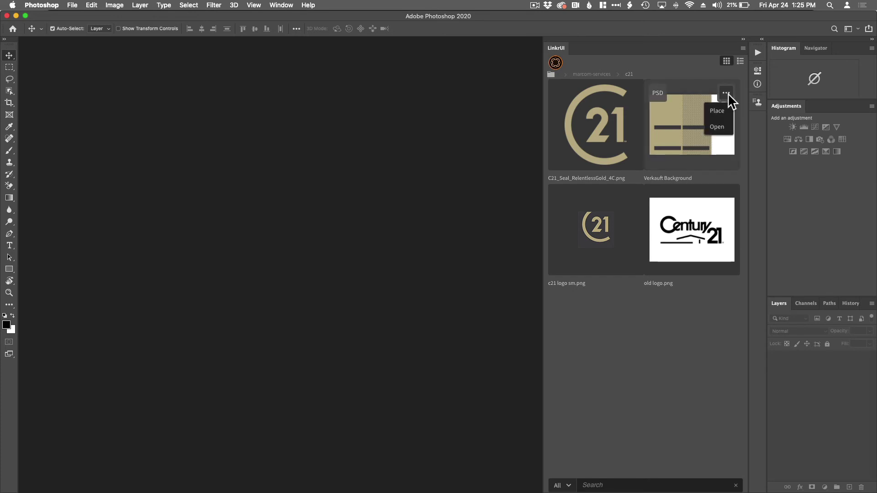
{"action": "left_click", "coordinate": [717, 127]}
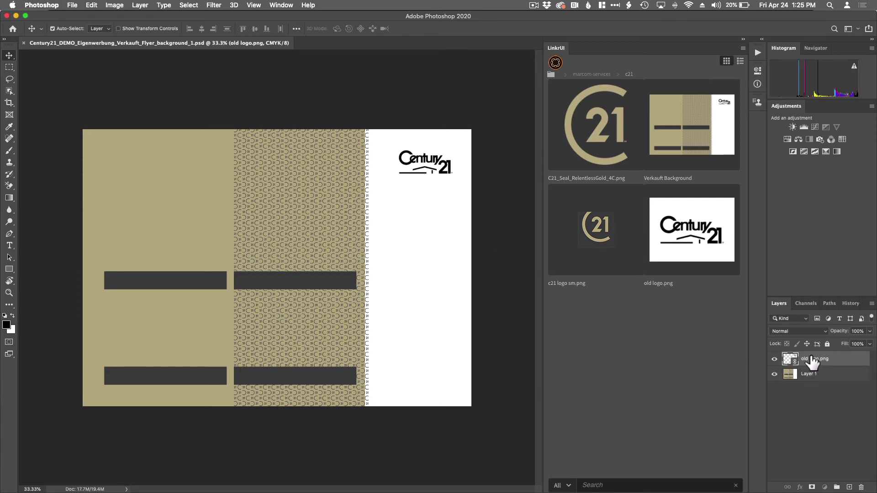
{"action": "left_click_drag", "start_coordinate": [812, 363], "coordinate": [862, 487]}
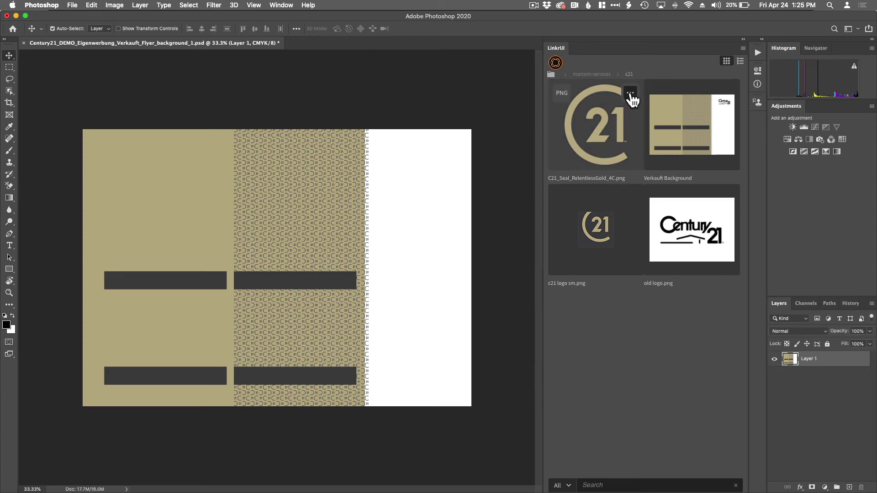
Place the C21 seal and scale it to about 19% in the white panel's upper right.
{"action": "left_click", "coordinate": [631, 94]}
{"action": "left_click", "coordinate": [621, 111]}
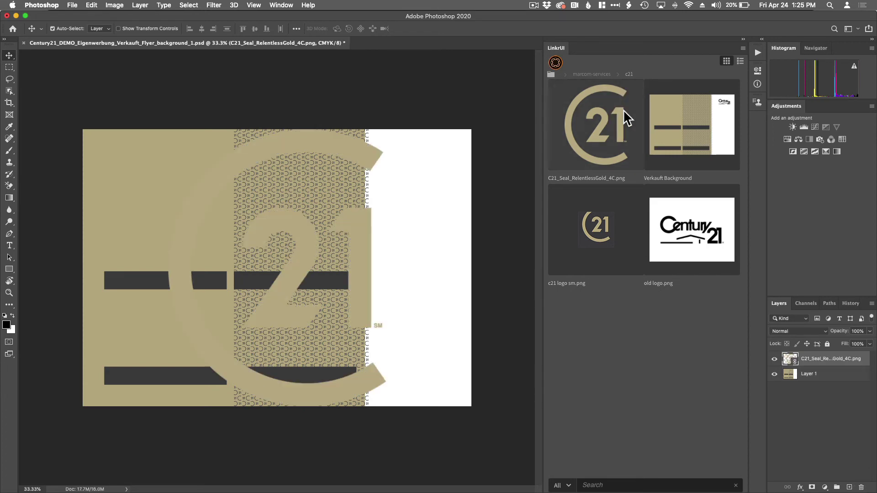
{"action": "left_click", "coordinate": [280, 160]}
{"action": "key", "text": "ctrl+t"}
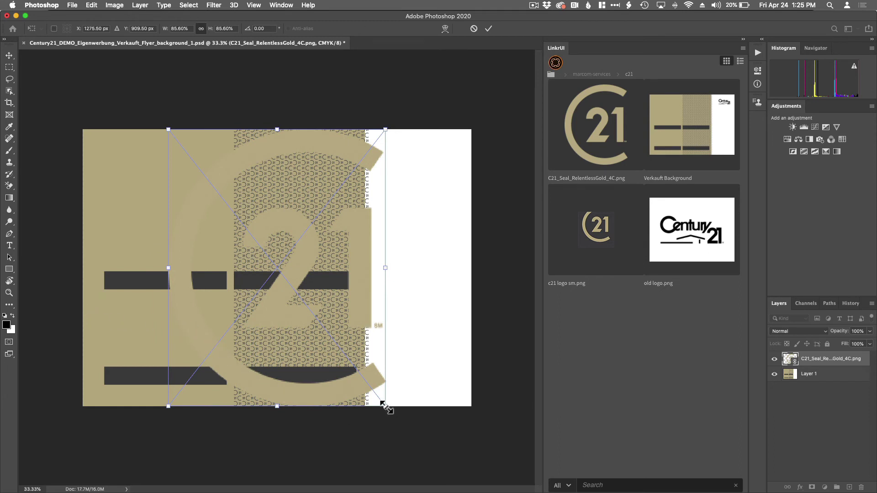
{"action": "left_click_drag", "start_coordinate": [385, 406], "coordinate": [439, 181]}
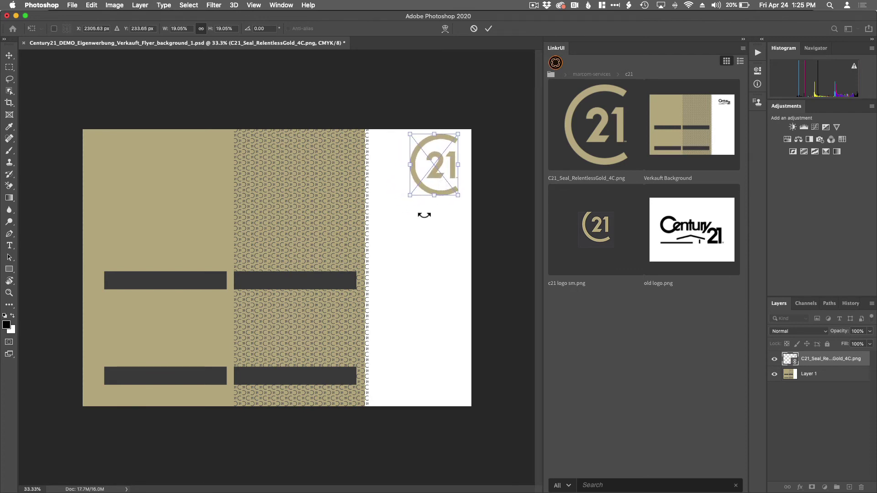
{"action": "right_click", "coordinate": [436, 170]}
{"action": "left_click", "coordinate": [458, 172]}
{"action": "key", "text": "Return"}
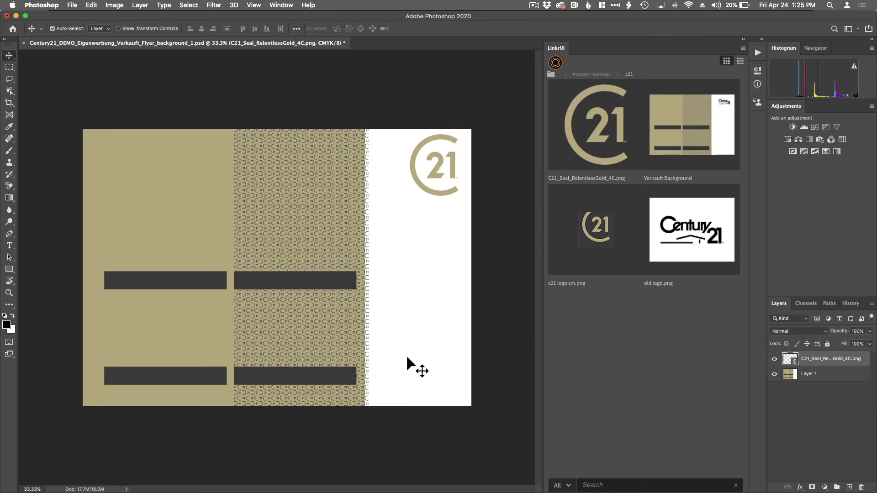
Save the edited Verkauft Background and upload it through LinkrUI's Update option.
{"action": "key", "text": "super+s"}
{"action": "left_click", "coordinate": [726, 93]}
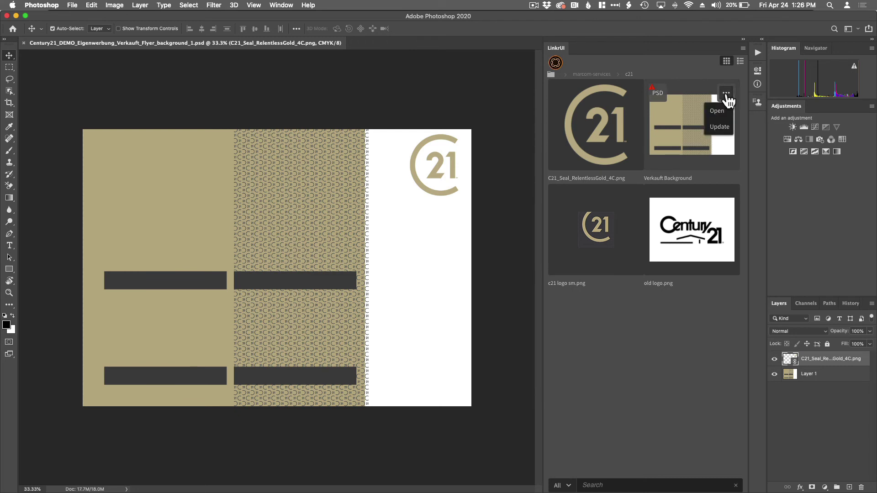
{"action": "left_click", "coordinate": [720, 128]}
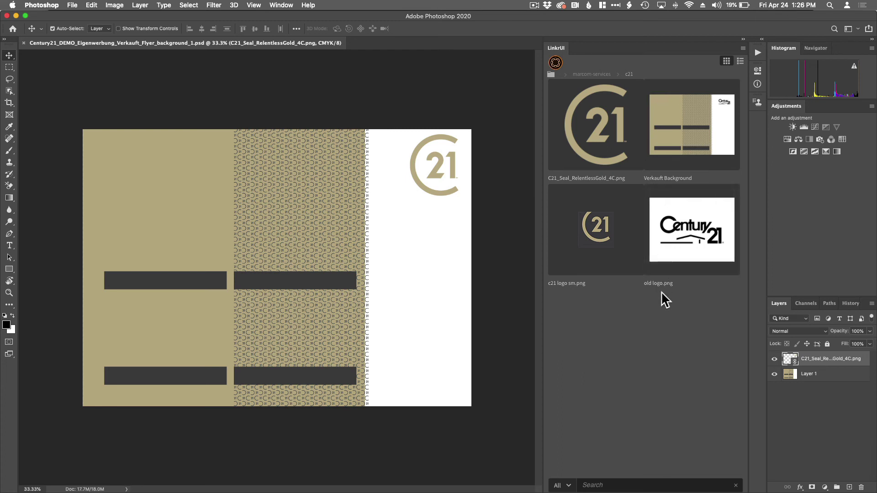
Reload the AEM c21 assets page to confirm Verkauft Background now shows the gold seal.
{"action": "key", "text": "super+Tab"}
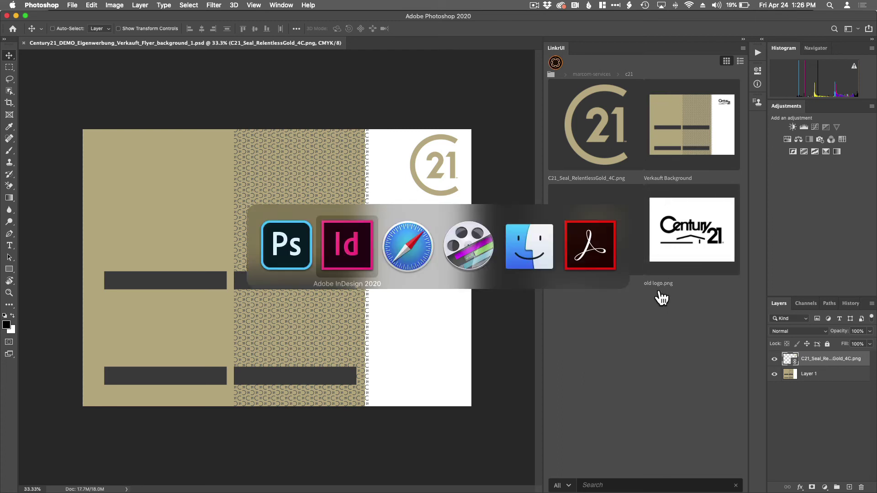
{"action": "key", "text": "super+Tab"}
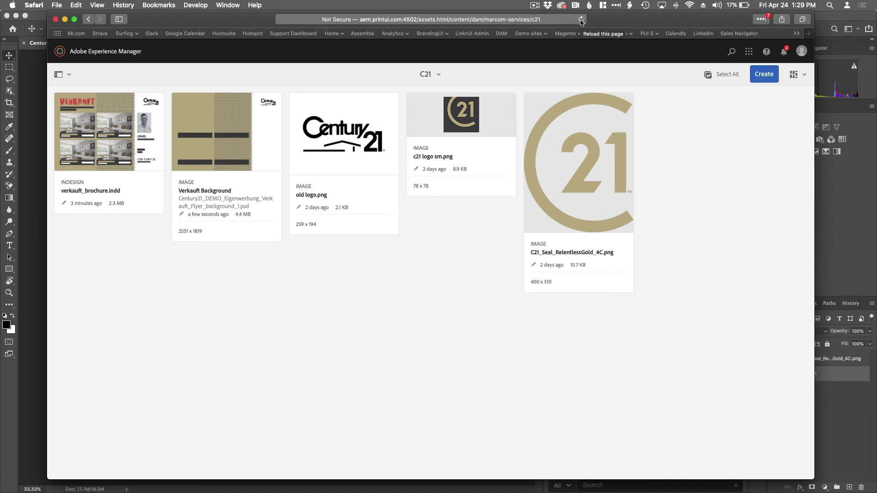
{"action": "left_click", "coordinate": [581, 20]}
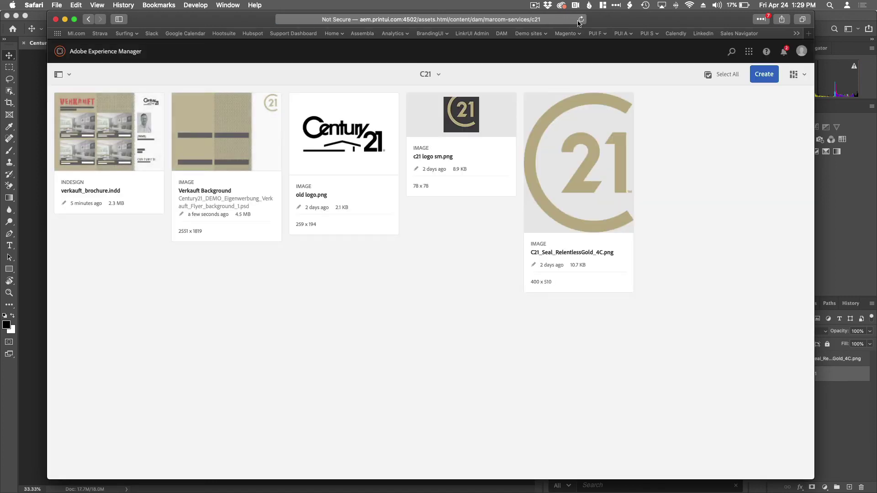
{"action": "mouse_move", "coordinate": [262, 117]}
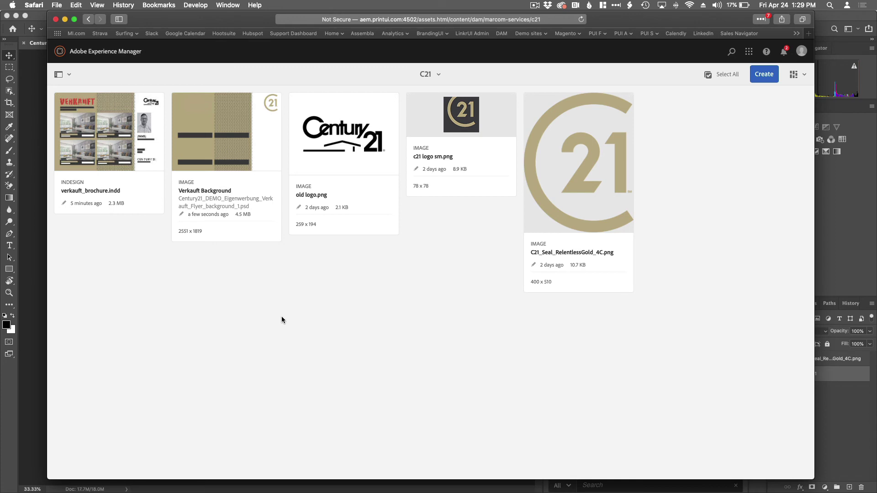
{"action": "key", "text": "super+Tab"}
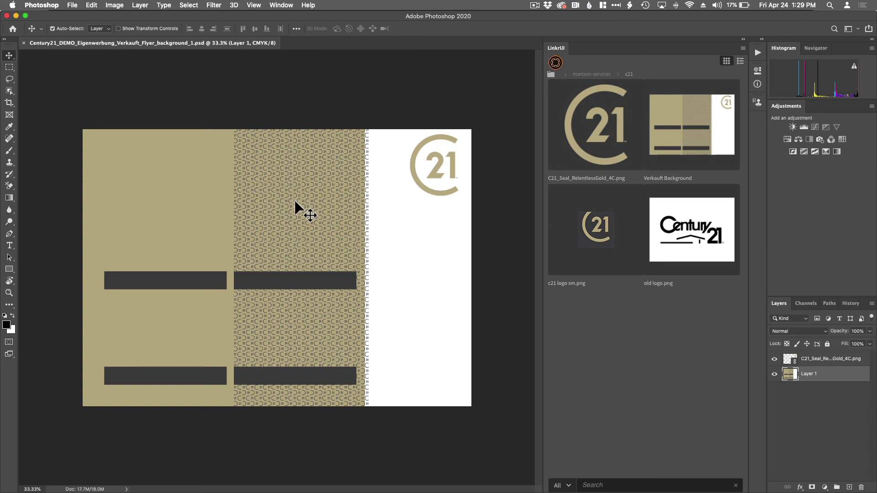
Close the flyer background document in Photoshop and bring InDesign to the front.
{"action": "key", "text": "super+w"}
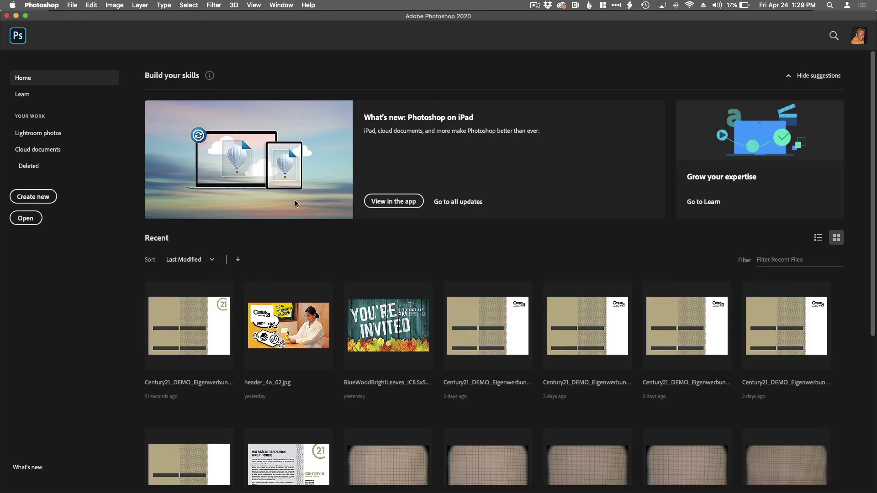
{"action": "key", "text": "super+Tab"}
{"action": "key", "text": "super+Tab"}
{"action": "key", "text": "super+Tab"}
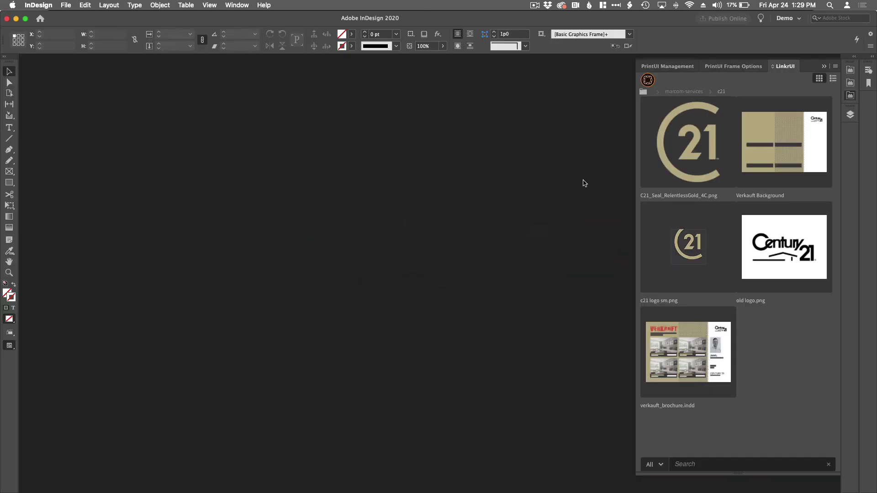
Reload the c21 folder in LinkrUI via marcom-services so the Verkauft Background thumbnail shows the gold seal.
{"action": "left_click", "coordinate": [681, 91]}
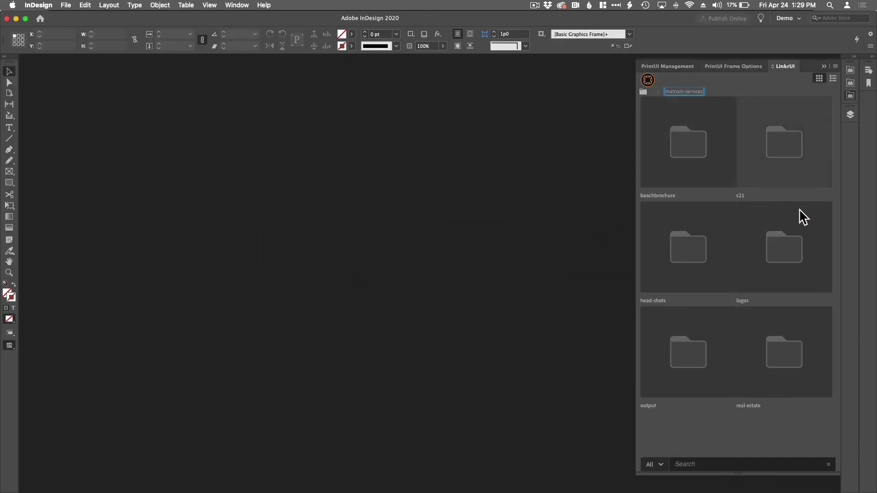
{"action": "left_click", "coordinate": [790, 147]}
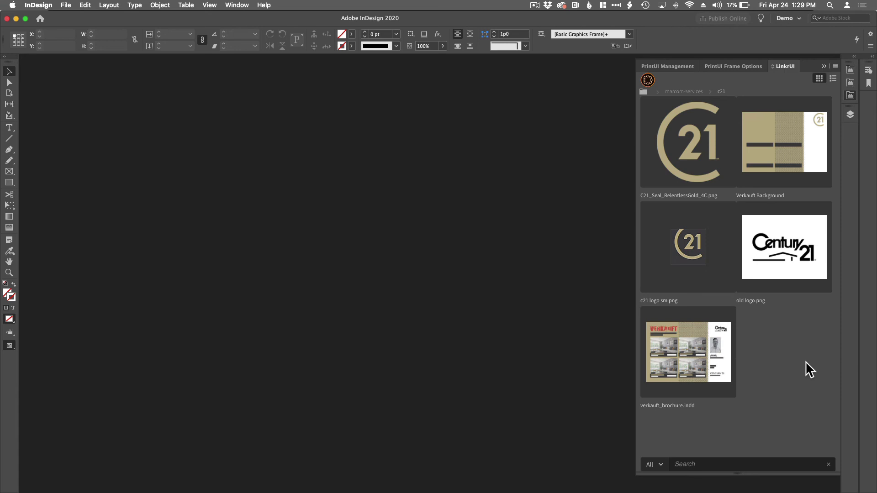
{"action": "mouse_move", "coordinate": [720, 347]}
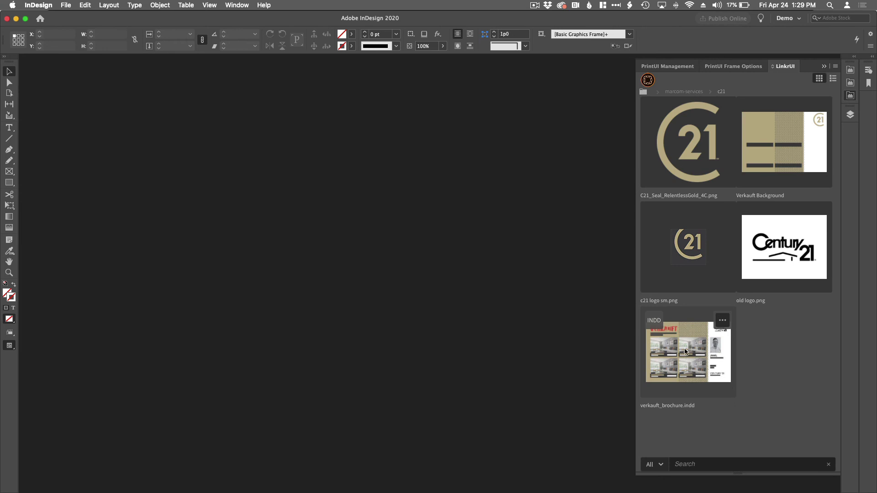
{"action": "left_click", "coordinate": [836, 69]}
{"action": "left_click", "coordinate": [800, 106]}
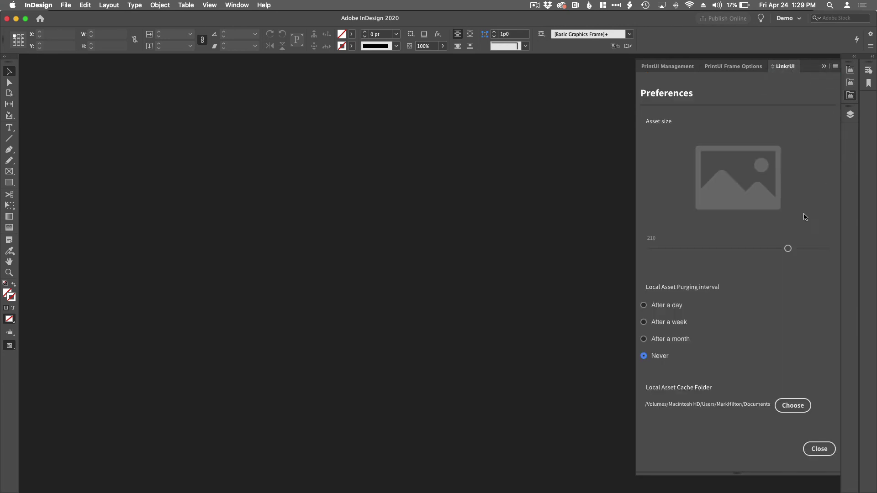
{"action": "scroll", "coordinate": [781, 258], "scroll_direction": "down", "scroll_amount": 3}
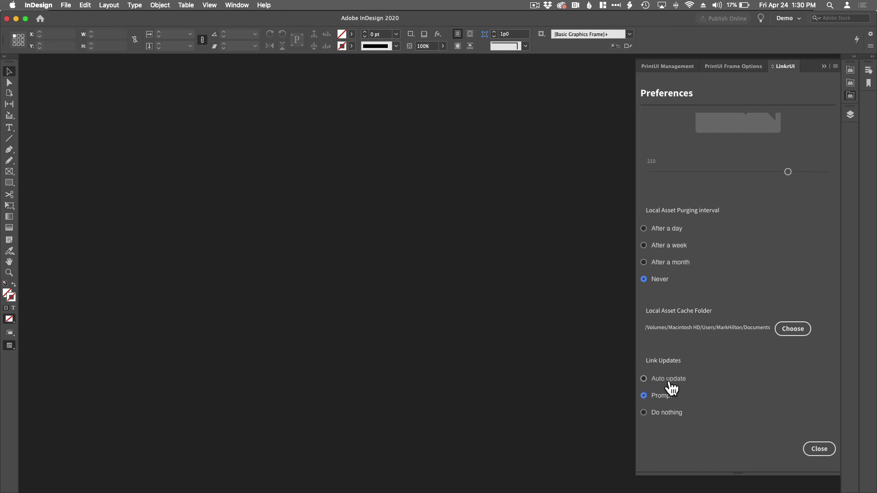
{"action": "left_click", "coordinate": [820, 449]}
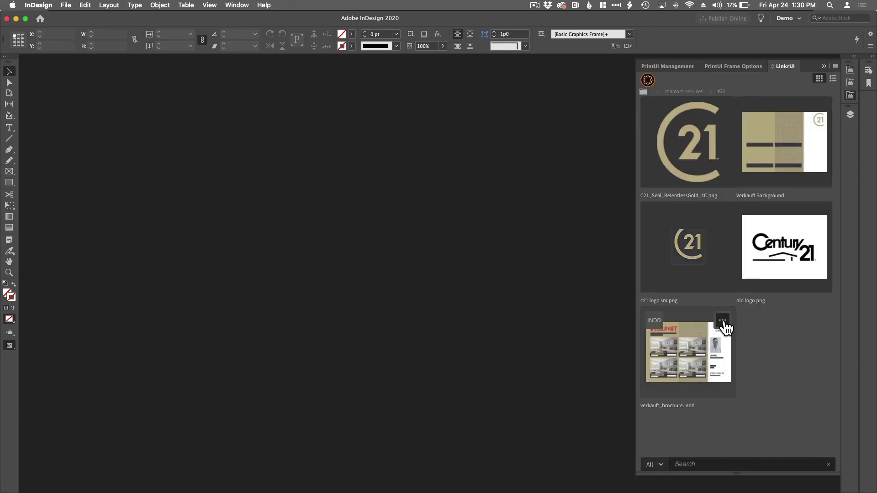
Open verkauft_brochure.indd from LinkrUI and update its modified background link.
{"action": "left_click", "coordinate": [722, 324]}
{"action": "left_click", "coordinate": [717, 357]}
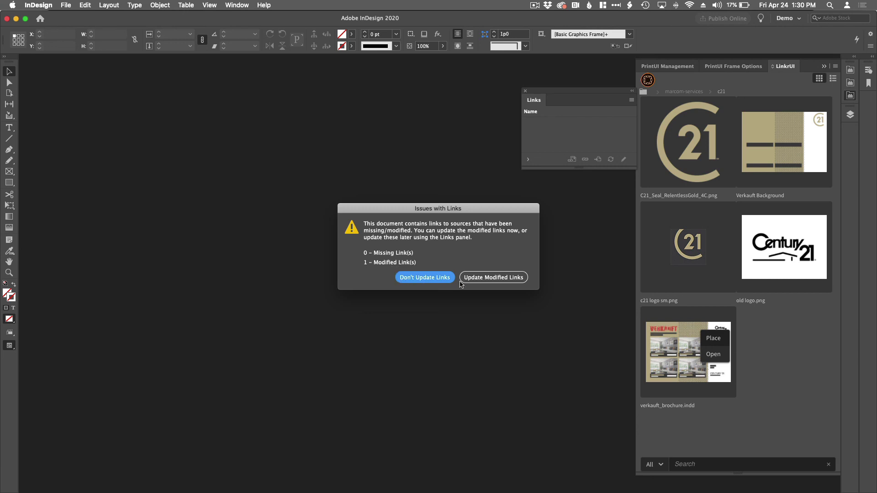
{"action": "left_click", "coordinate": [487, 278]}
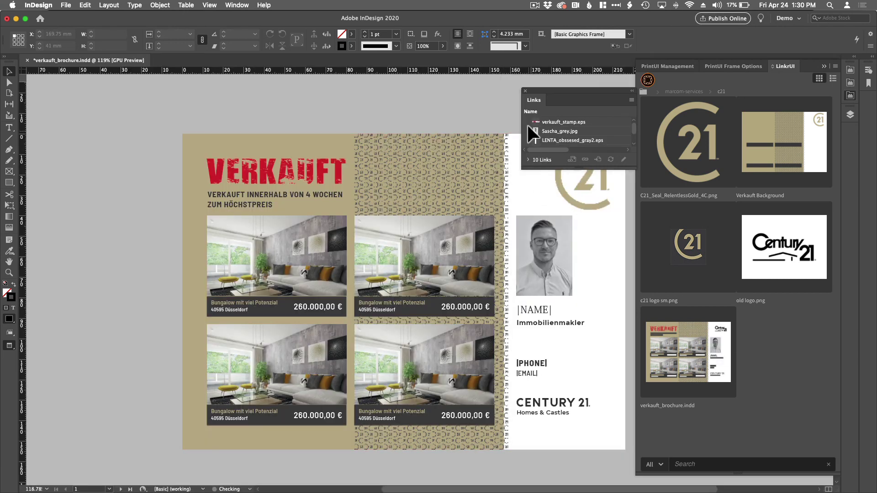
{"action": "left_click", "coordinate": [525, 90]}
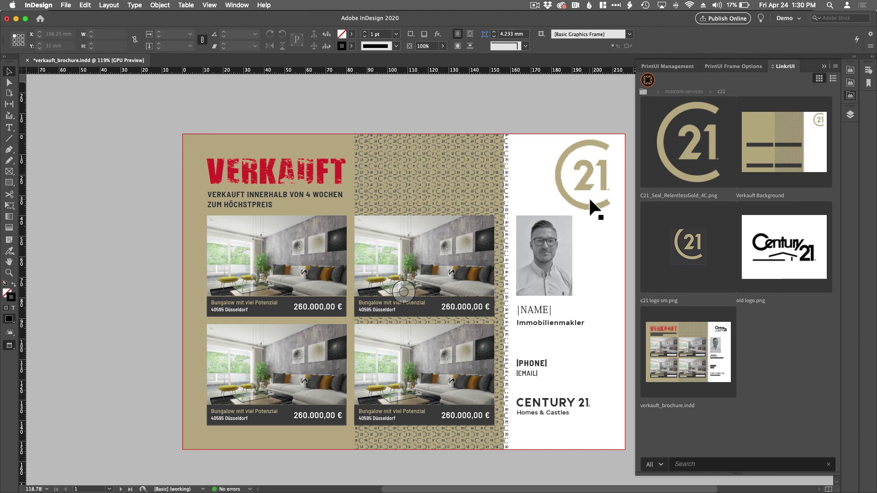
Save verkauft_brochure.indd and push it back to the asset library with LinkrUI's Update.
{"action": "key", "text": "super+s"}
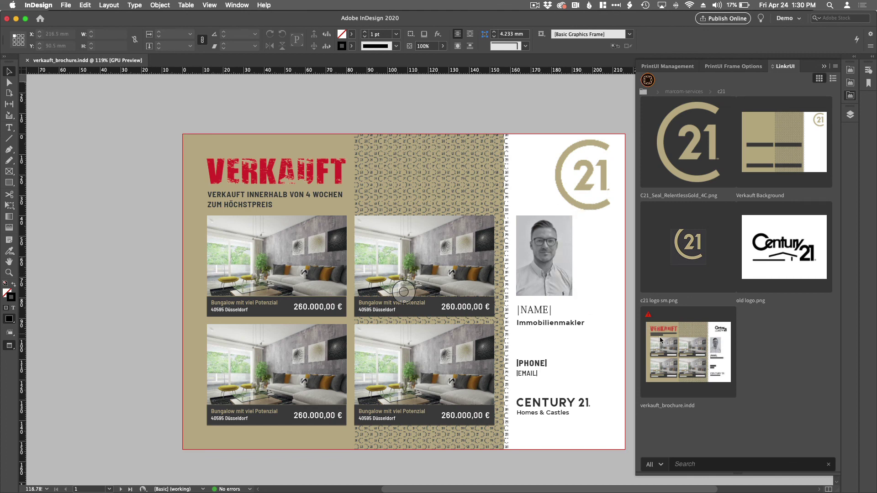
{"action": "mouse_move", "coordinate": [689, 355]}
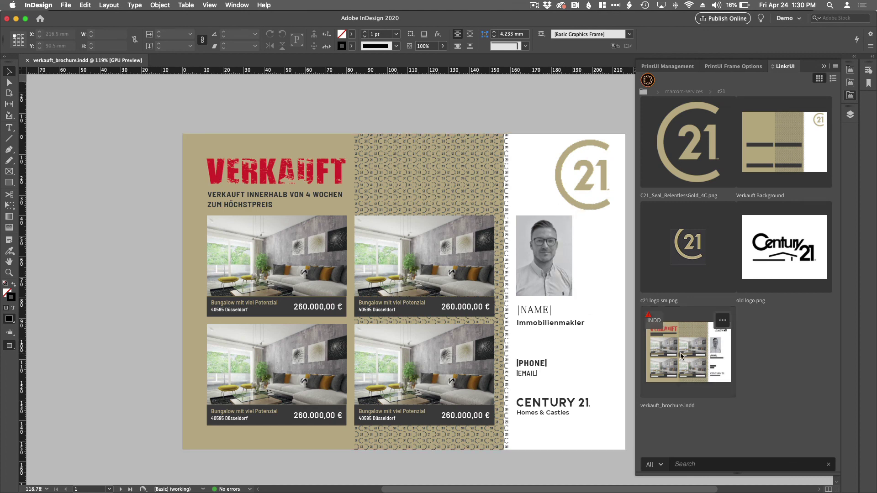
{"action": "left_click", "coordinate": [722, 321]}
{"action": "left_click", "coordinate": [715, 355]}
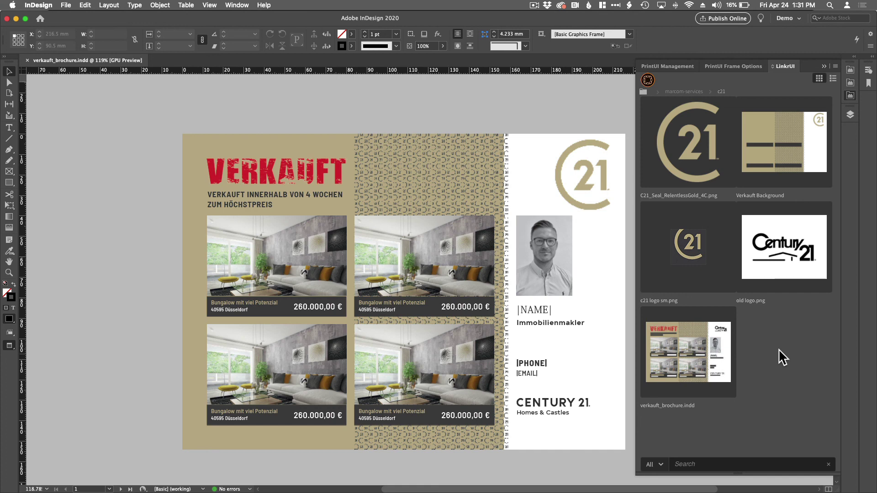
{"action": "mouse_move", "coordinate": [734, 212]}
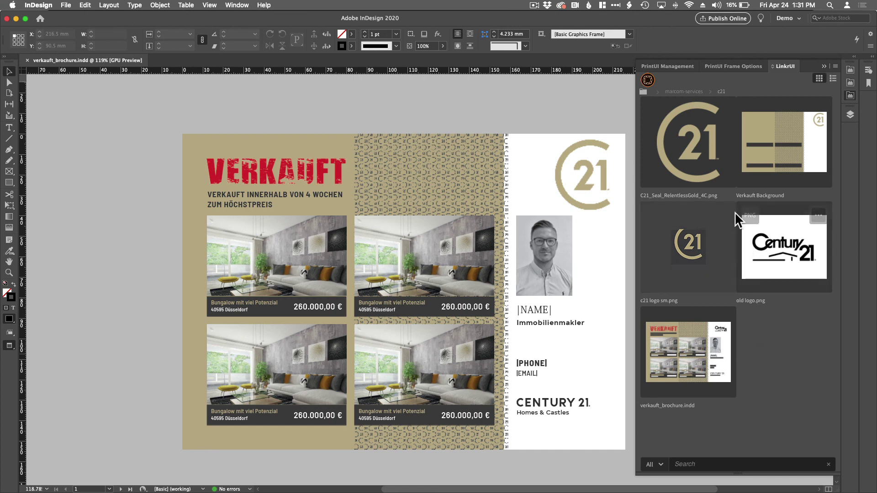